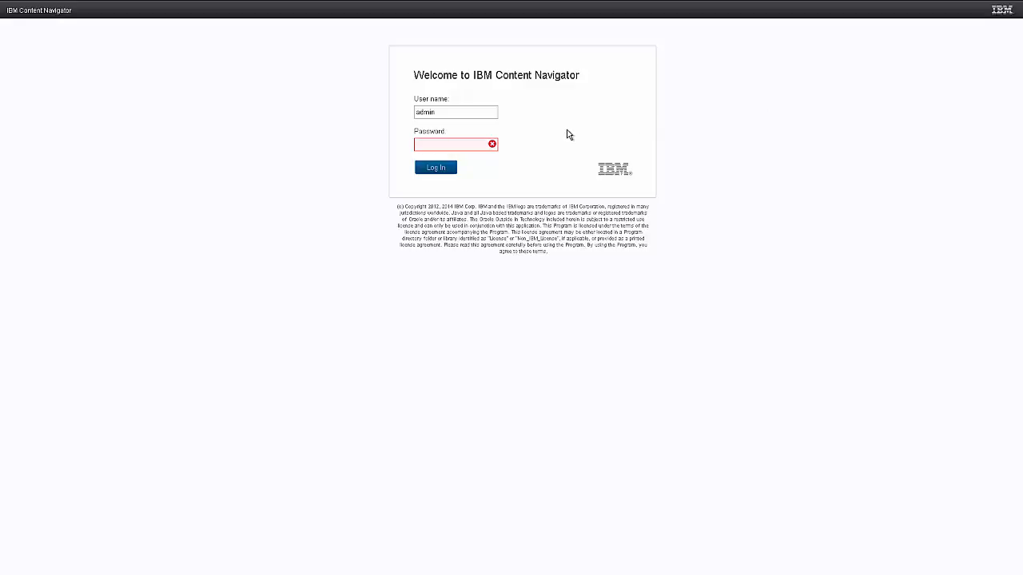
Enter the account password and log in to the content repository.
click(455, 144)
text(****)
key(Return)
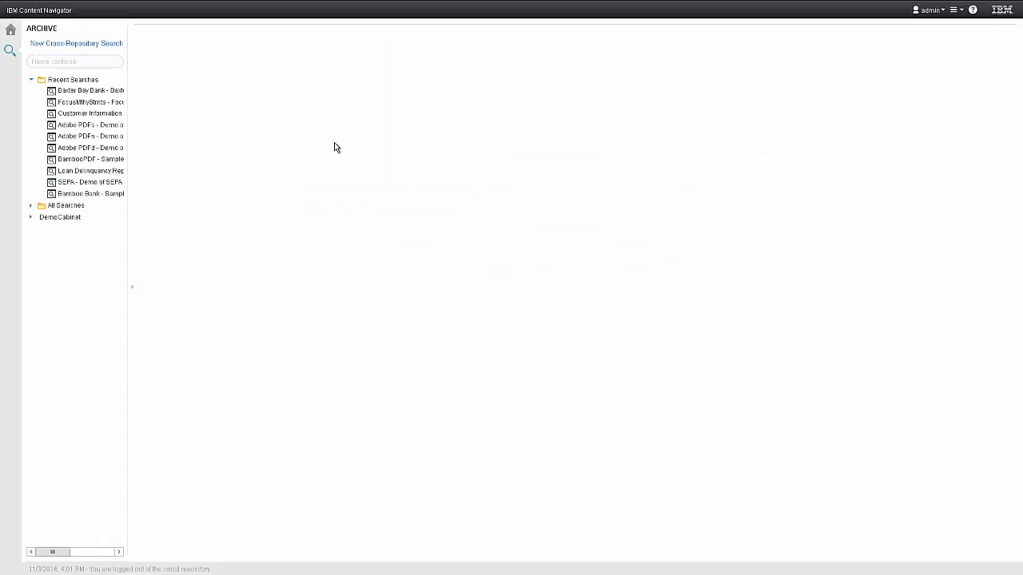
Open the Baxter Bay Bank recent search and run it with the default criteria.
click(80, 90)
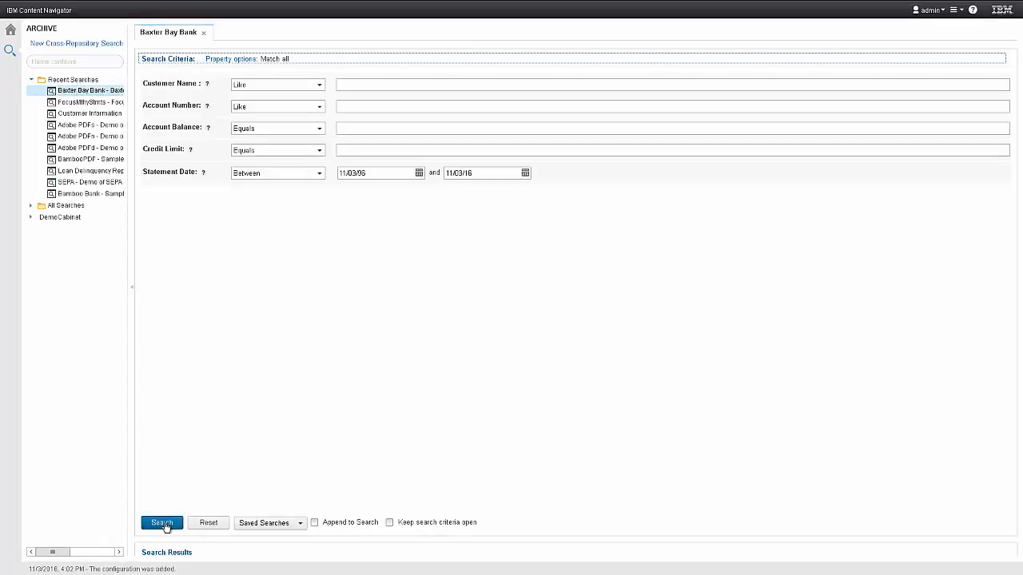
click(162, 523)
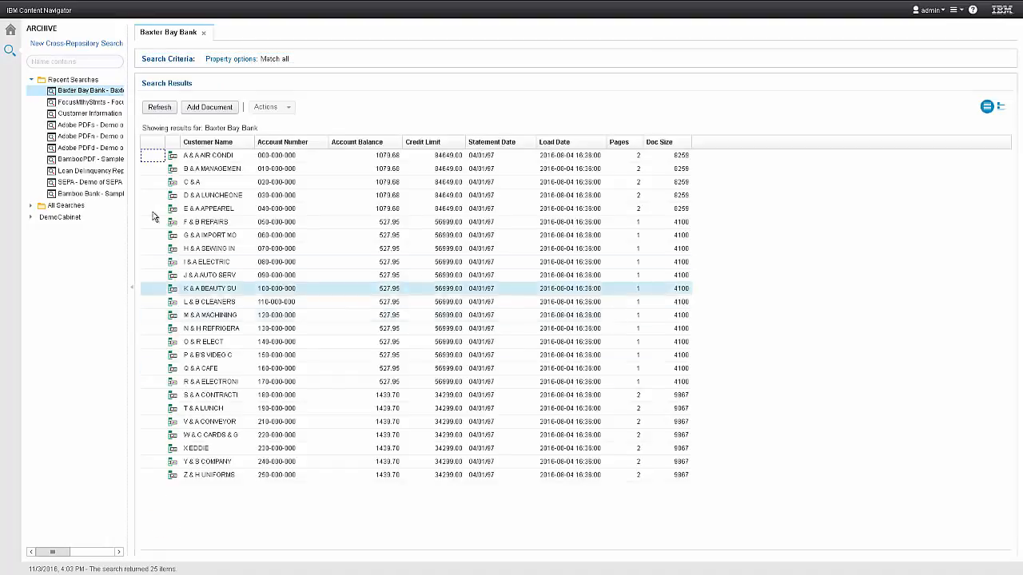
Select all search results and send them to Mine with RMS.
click(150, 157)
key(ctrl+a)
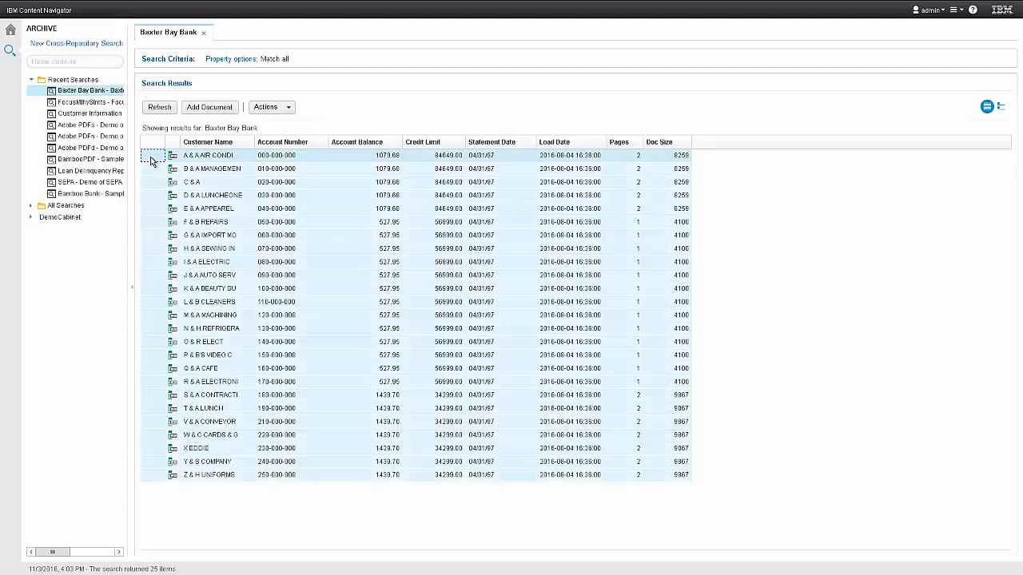
right_click(182, 231)
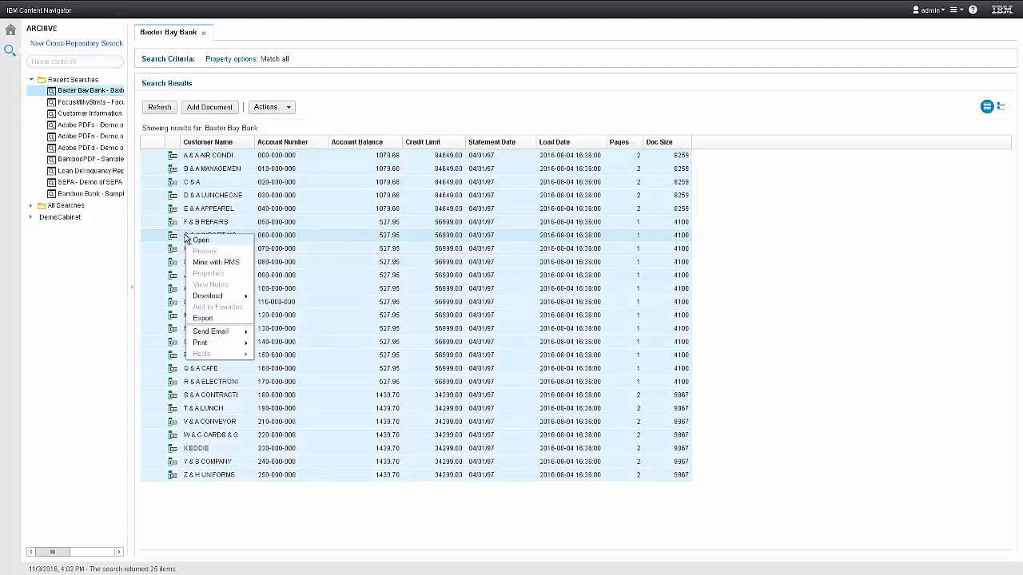
click(206, 263)
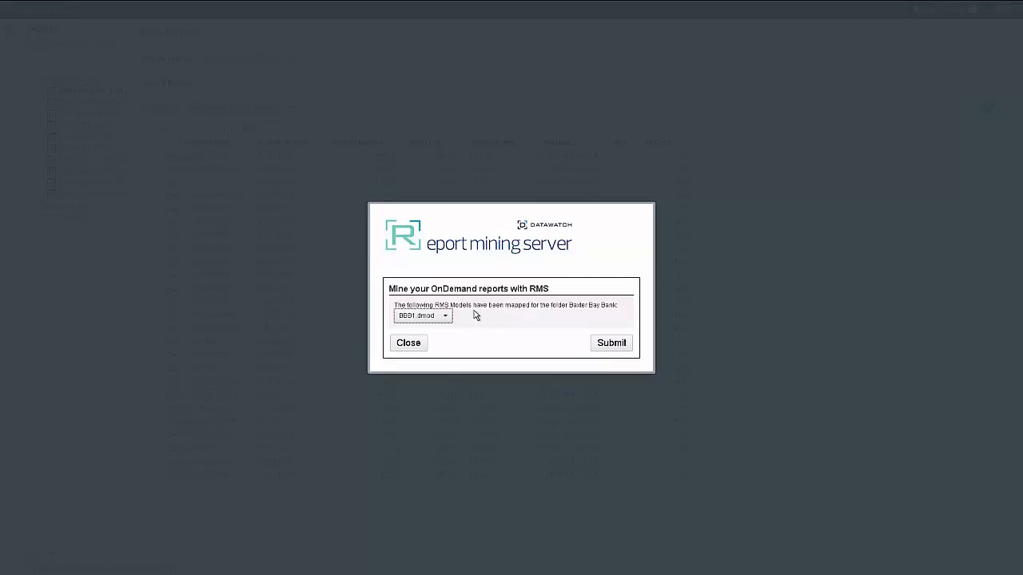
Choose the BBB1.dmod RMS model and submit the mining request.
click(446, 316)
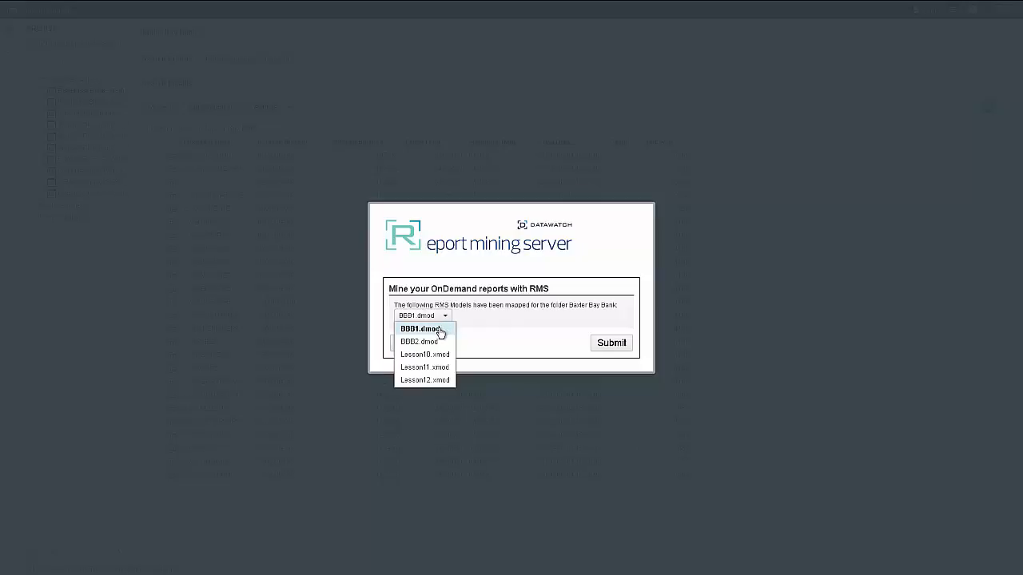
click(439, 330)
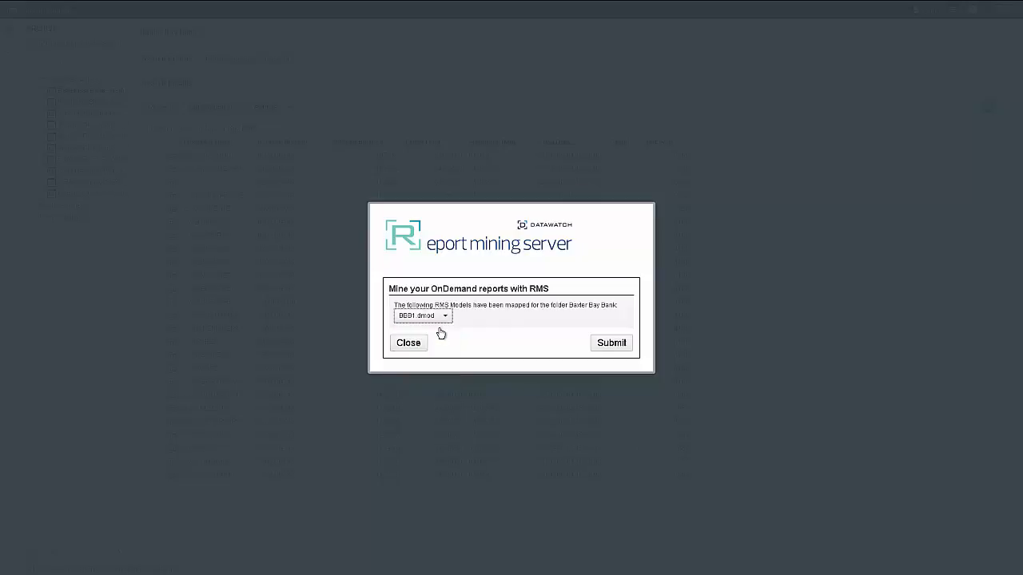
click(609, 344)
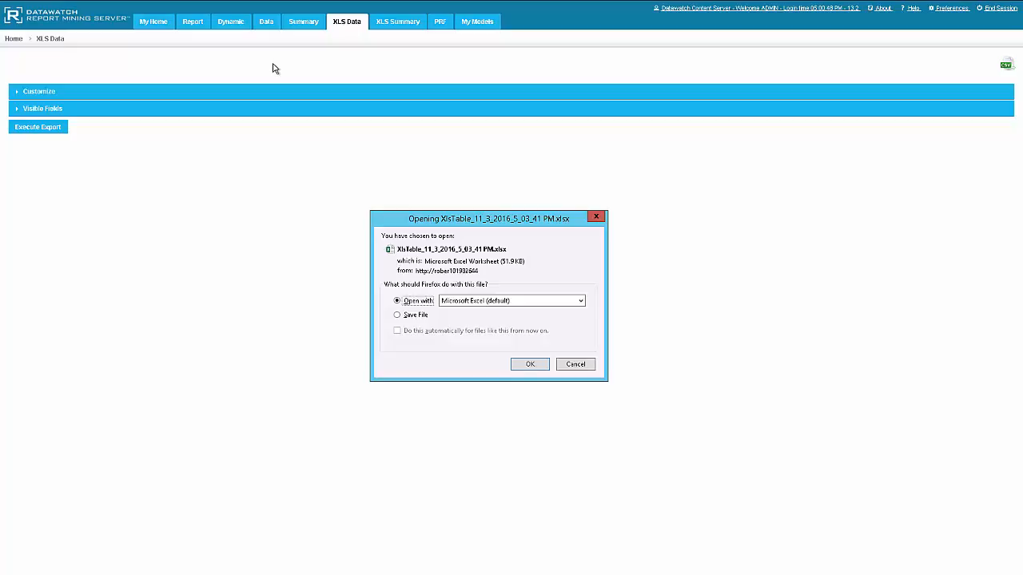
Open the exported XlsTable workbook with Datawatch Data Prep Studio as the helper application.
click(583, 303)
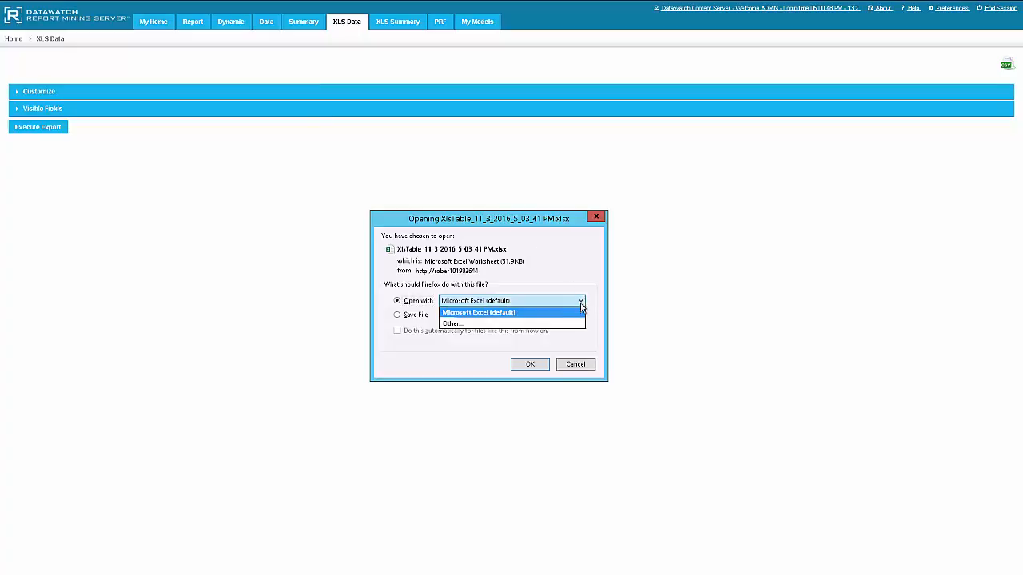
click(526, 325)
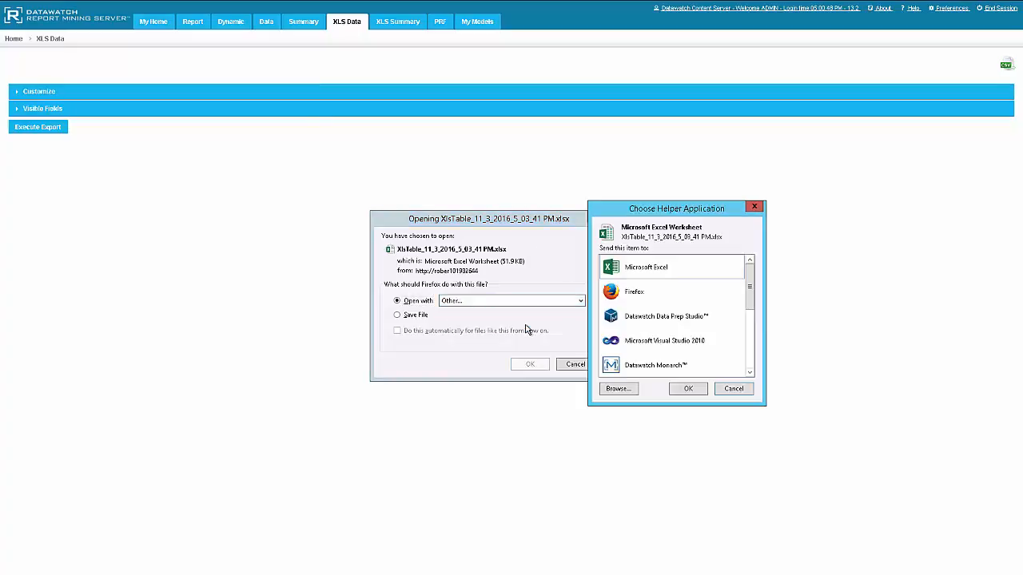
click(637, 317)
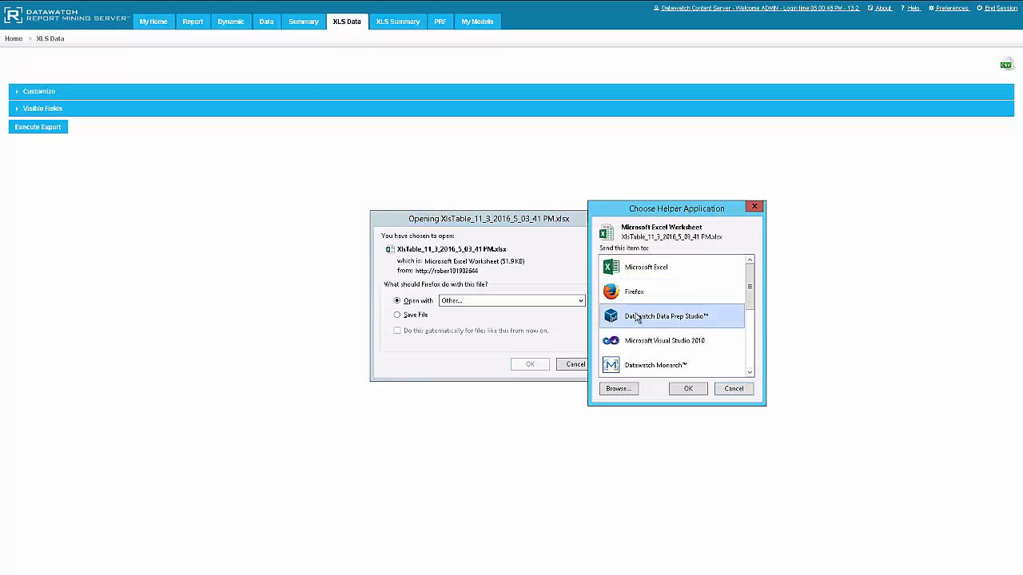
click(690, 393)
click(529, 365)
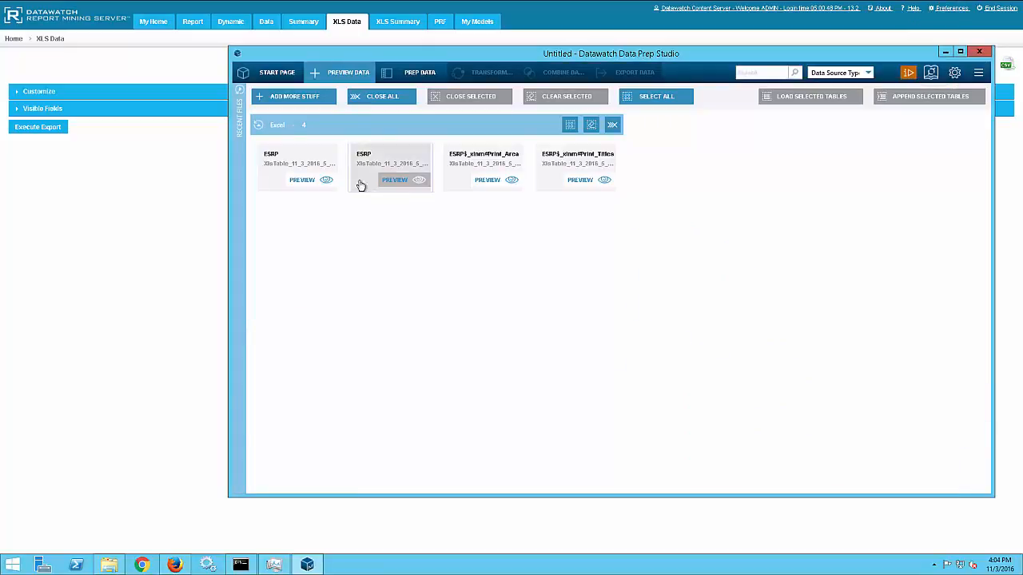
Select the first ESRP table and load it into Prep Data.
click(294, 159)
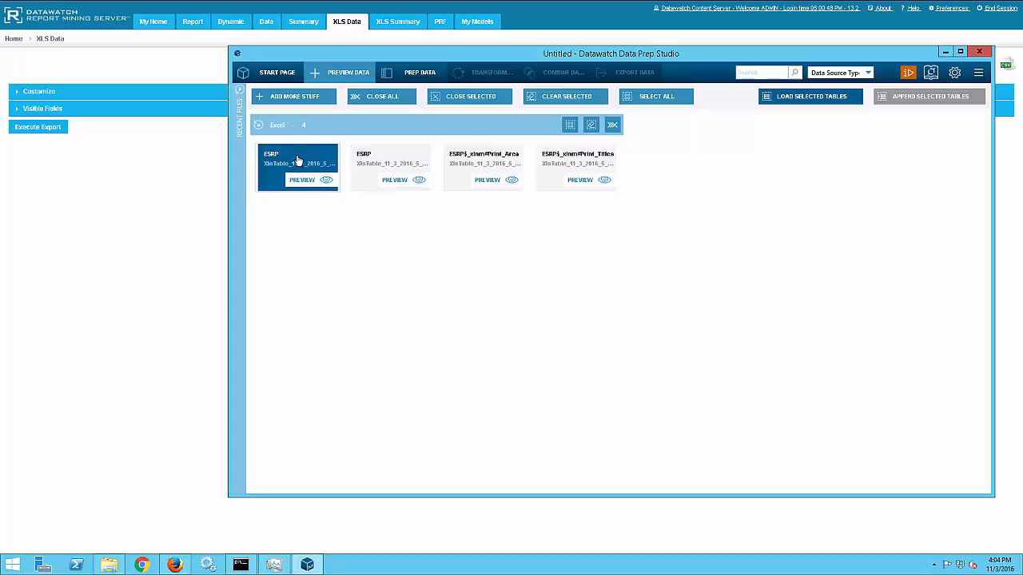
click(810, 97)
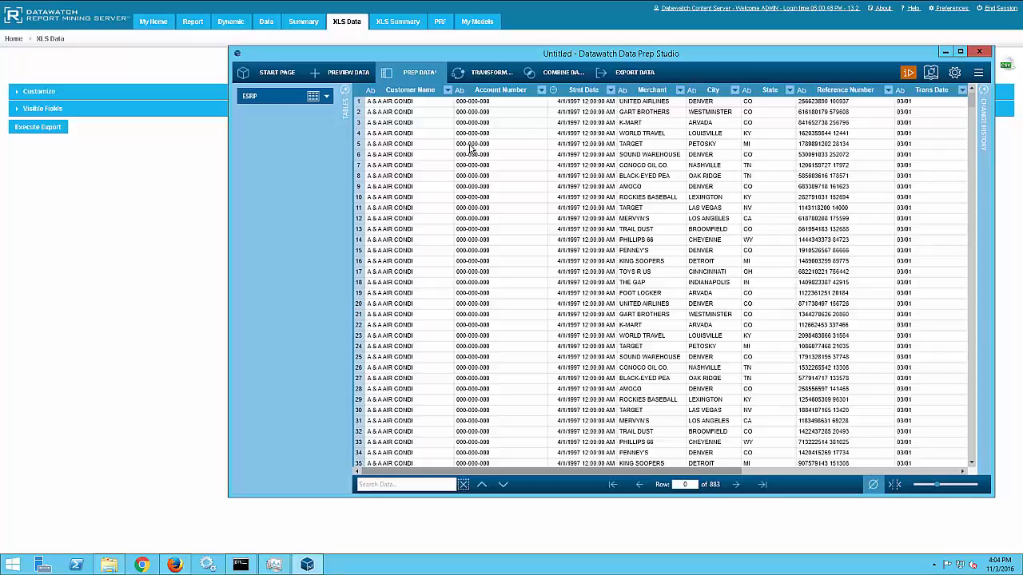
Export the data to IBM Watson Analytics as table ESRP, overwriting the existing table.
click(625, 74)
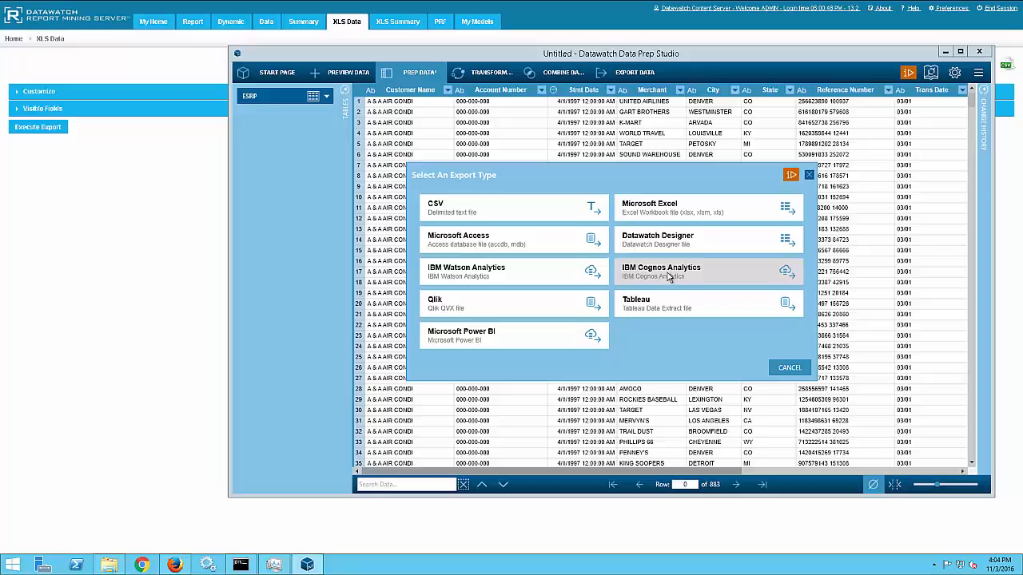
click(546, 276)
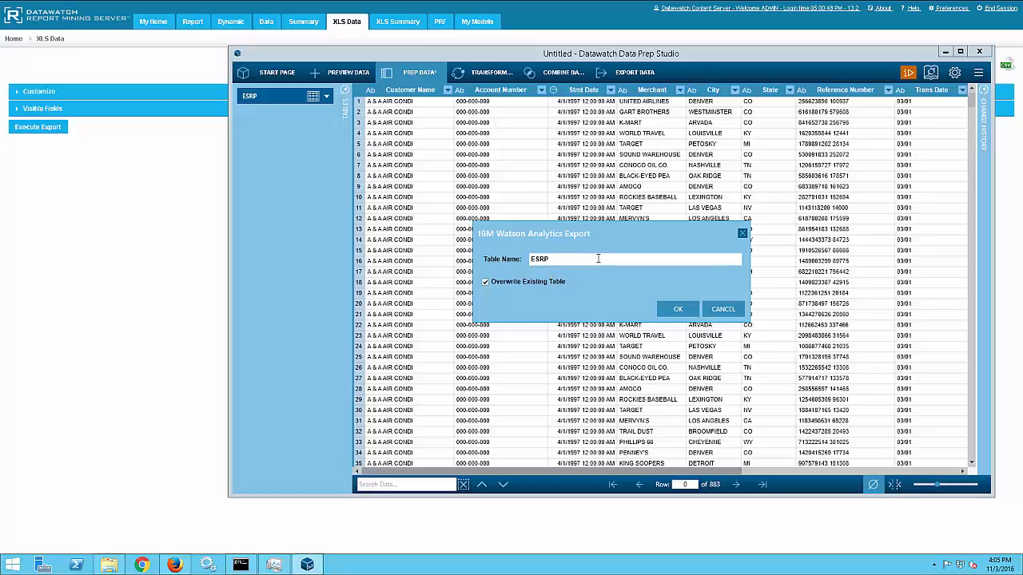
click(679, 310)
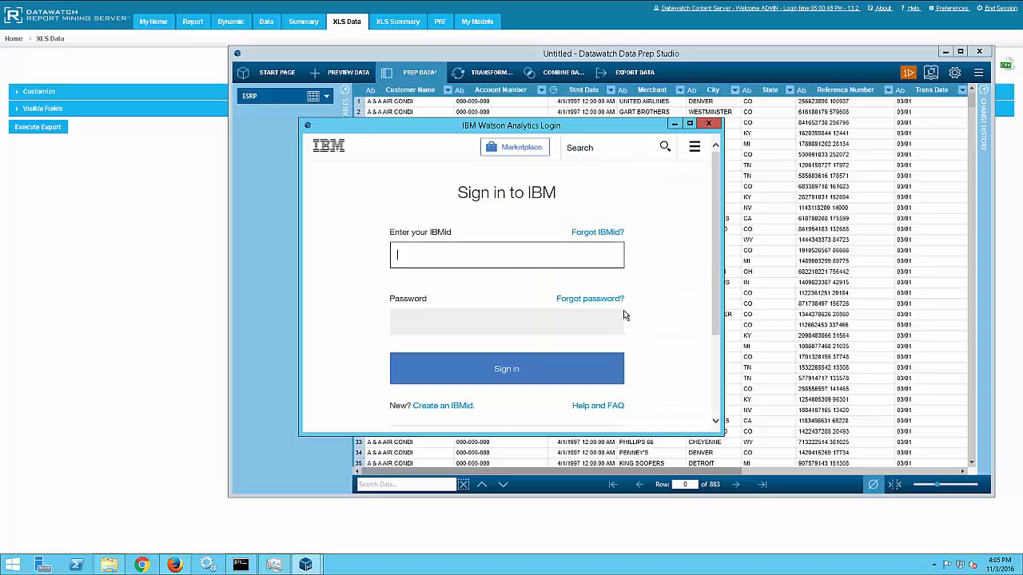
Sign in to IBM using the saved IBMid and its stored password.
text(b)
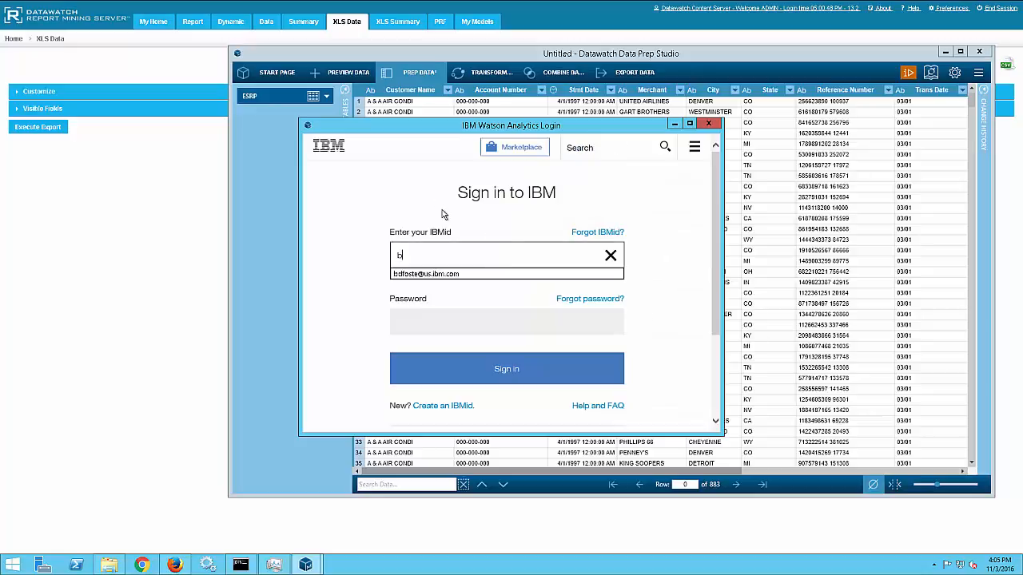
click(435, 274)
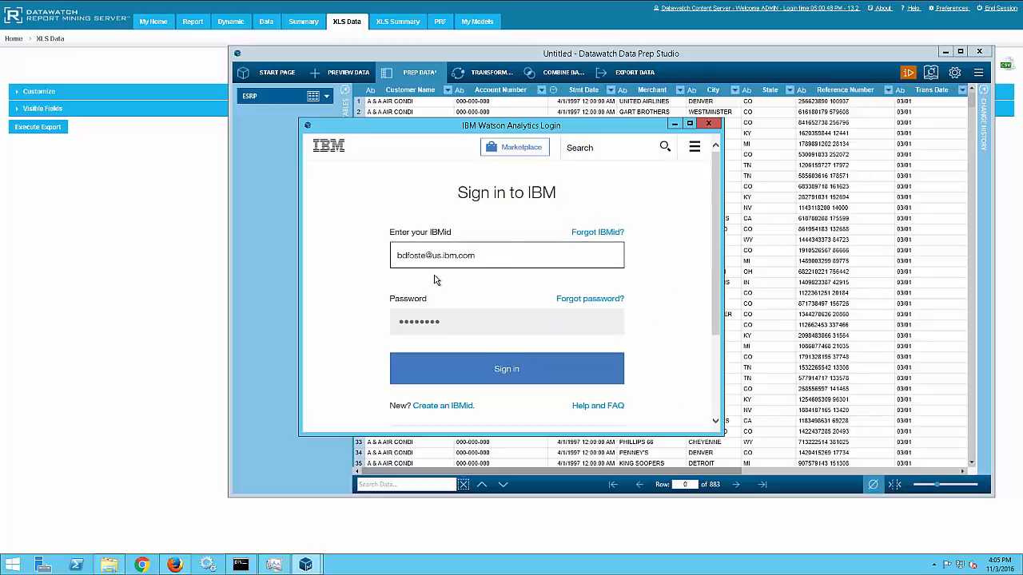
click(500, 371)
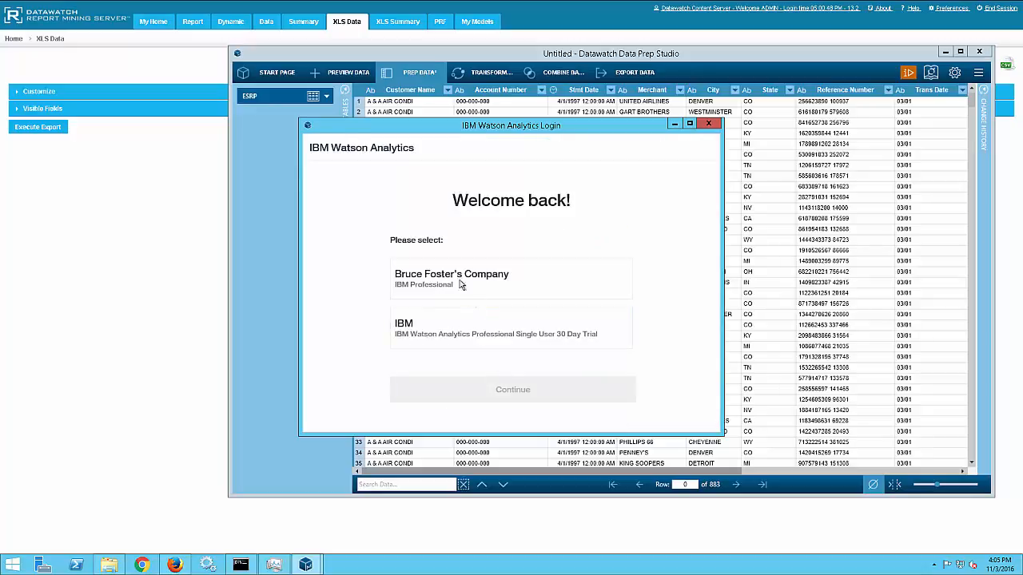
Choose the IBM Professional company account and continue to finish the export.
click(457, 274)
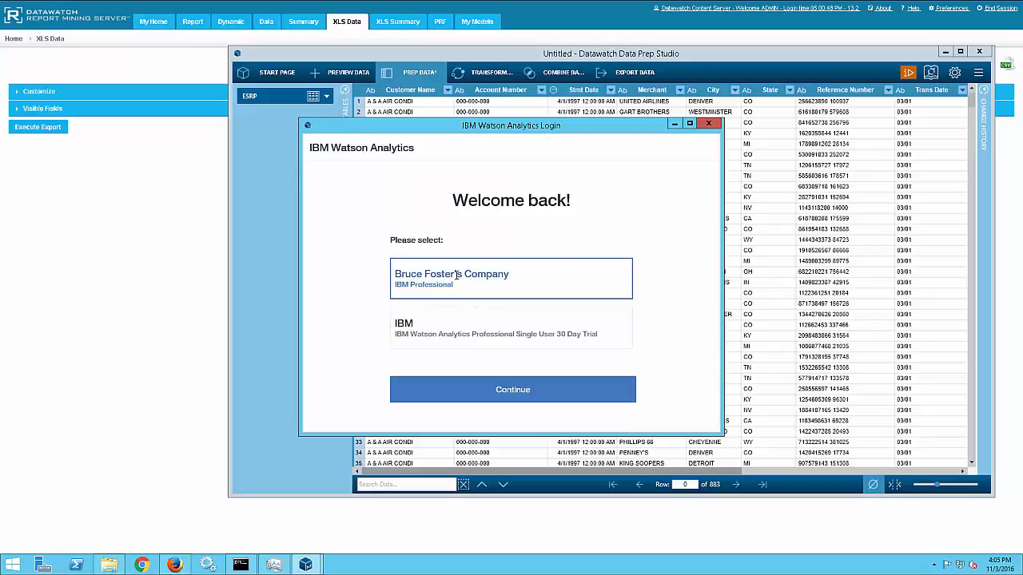
click(512, 390)
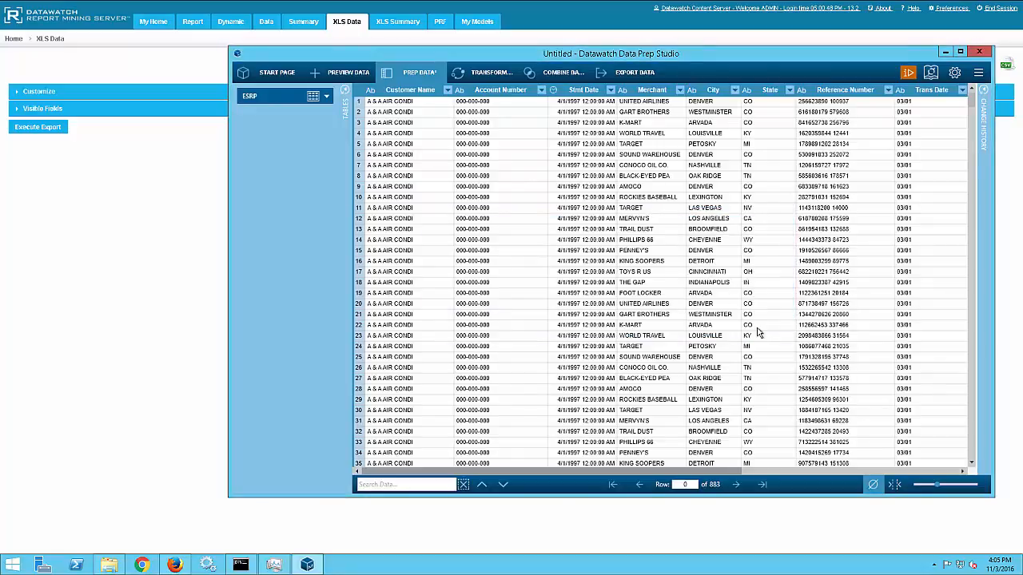
Minimize Data Prep Studio and open Watson Analytics from the browser's new tab page.
click(946, 52)
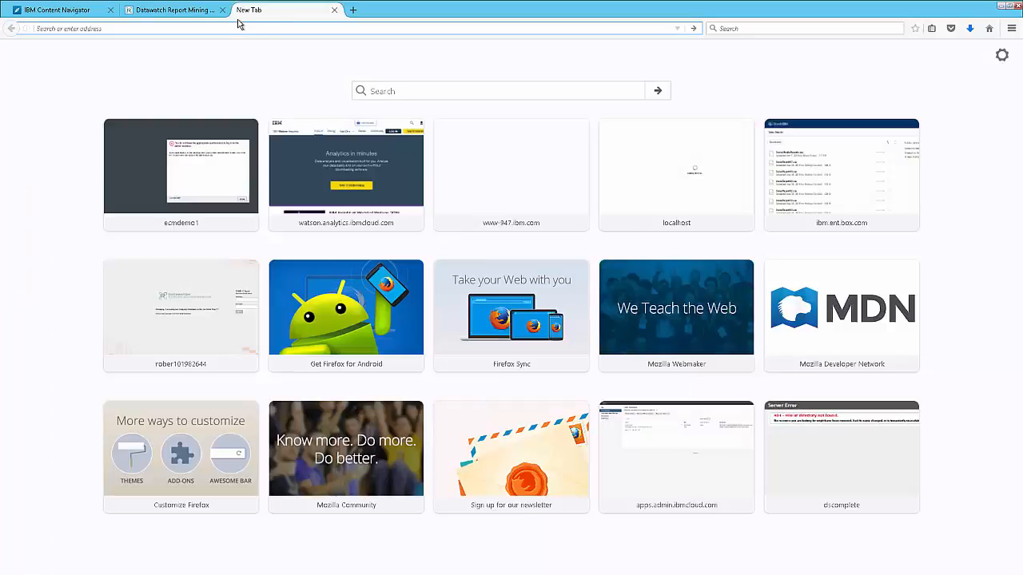
click(317, 148)
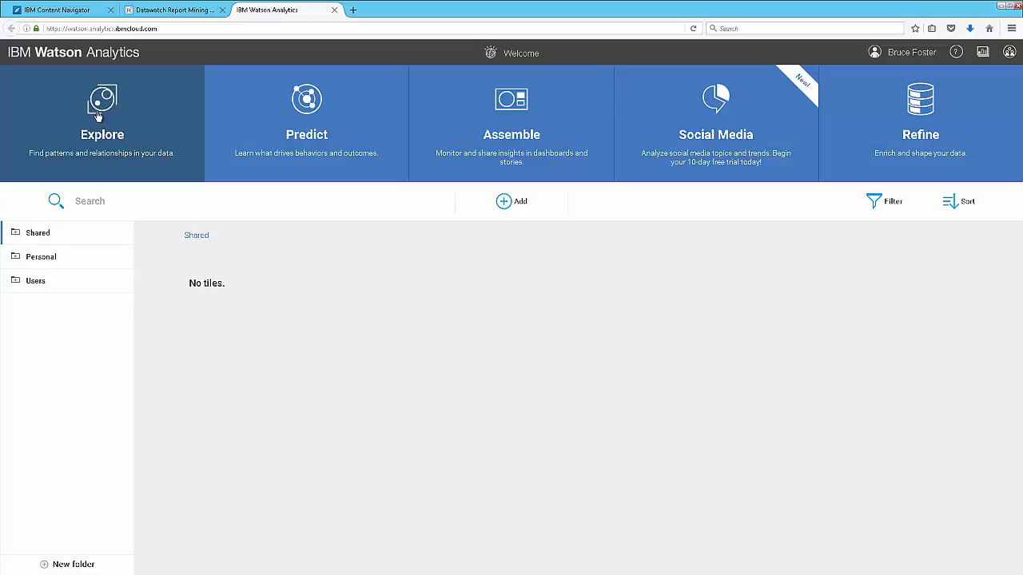
Start a new exploration using the ESRP data set from the Personal folder.
click(98, 117)
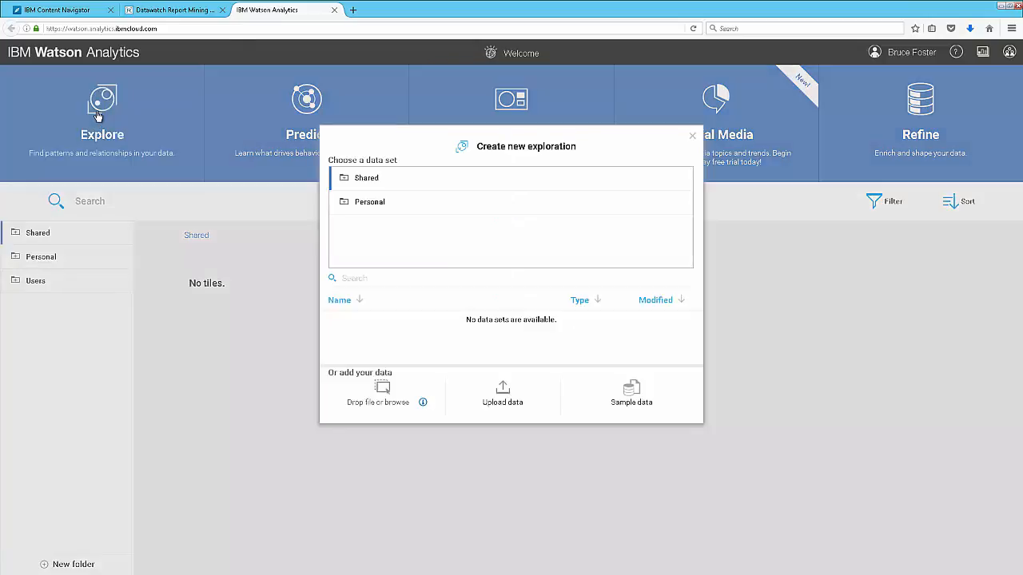
click(348, 204)
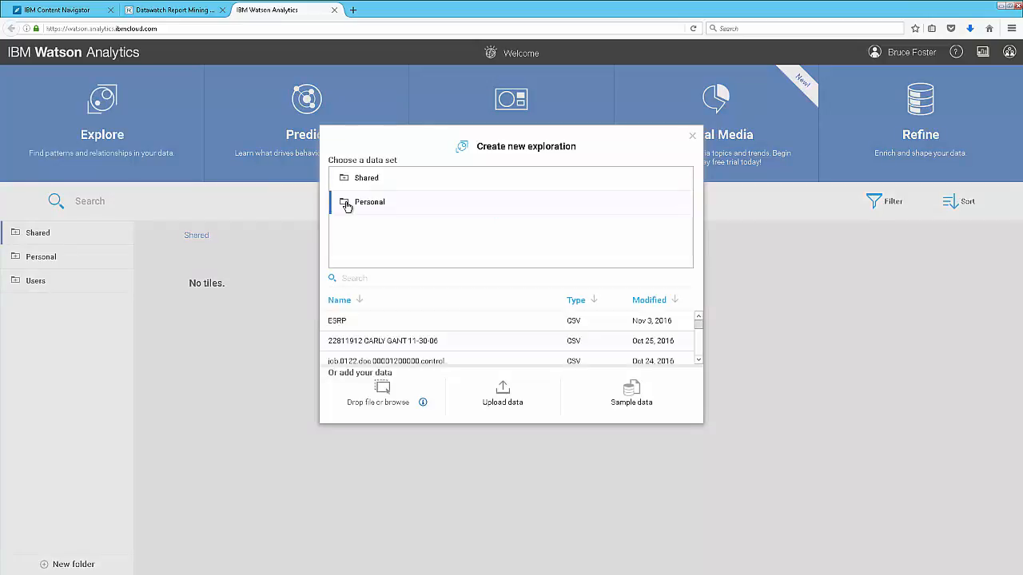
click(360, 319)
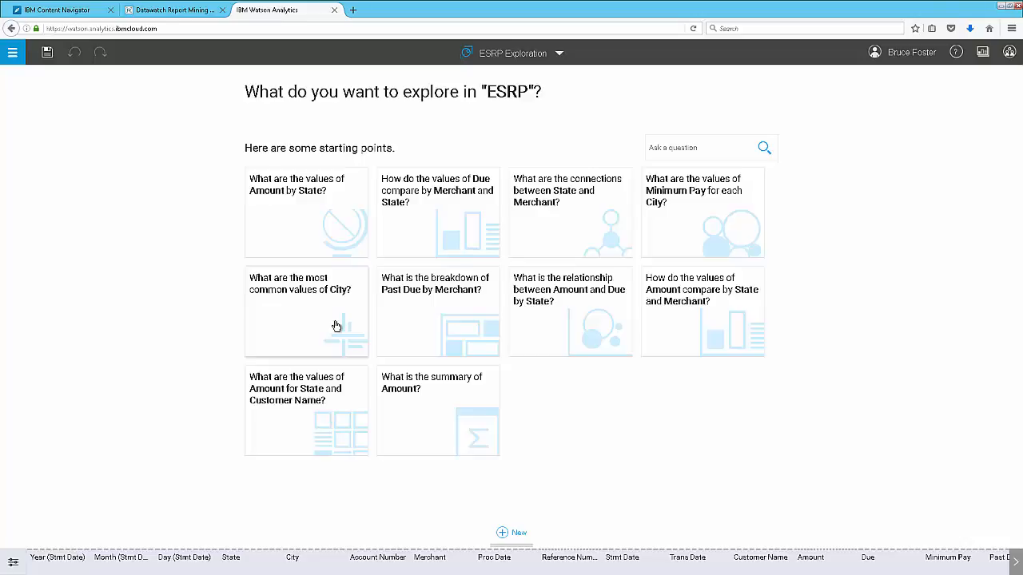
Open the starting point "What are the values of Amount for State and Customer Name?".
click(297, 401)
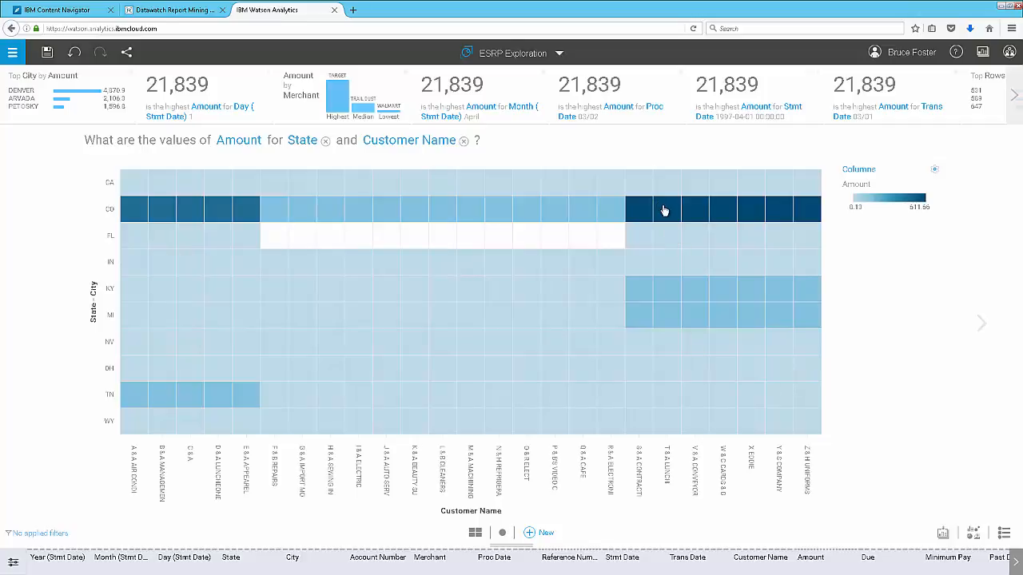
mouse_move(665, 211)
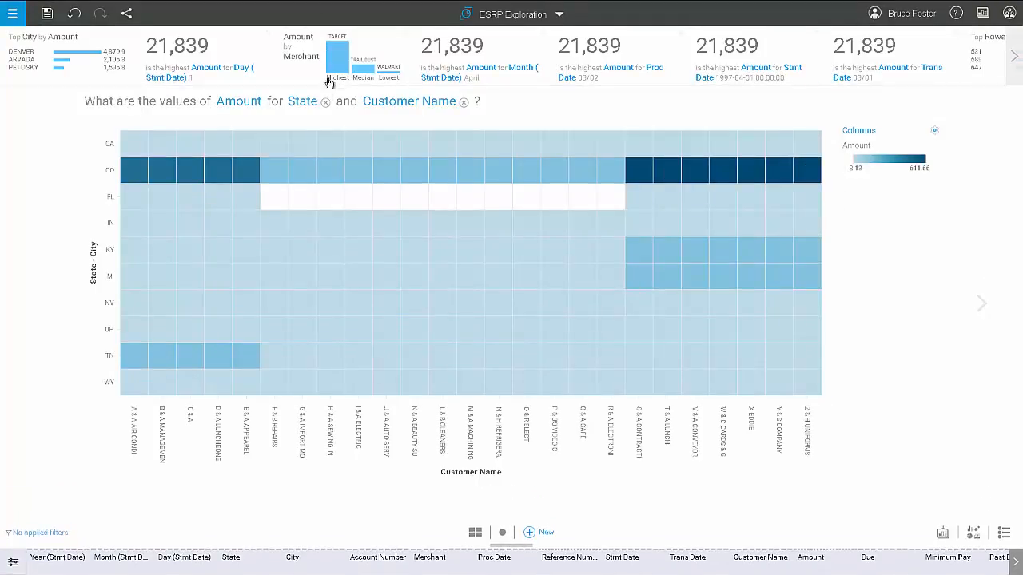
Open the Amount by Merchant insight as a new page.
mouse_move(334, 70)
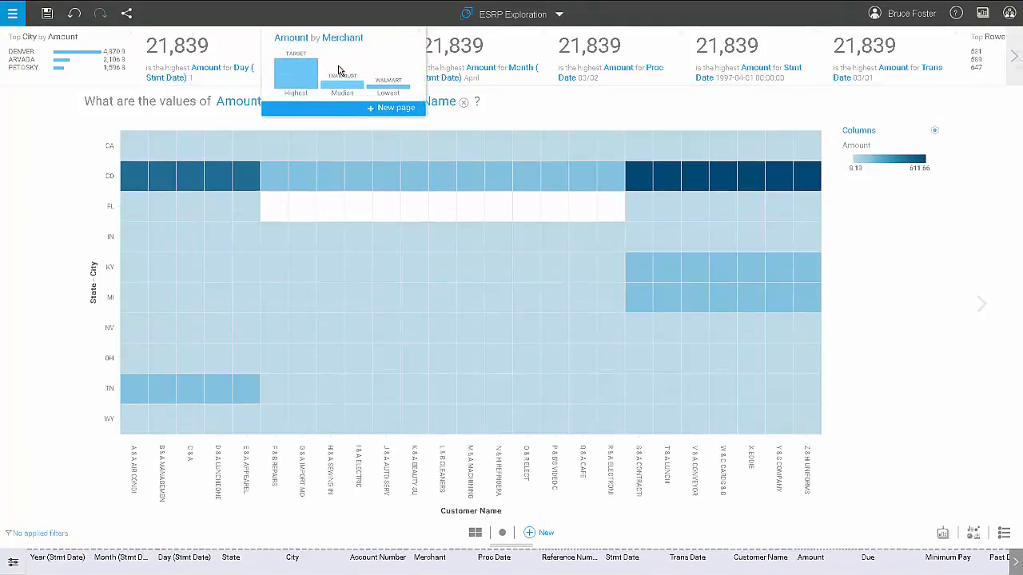
click(403, 112)
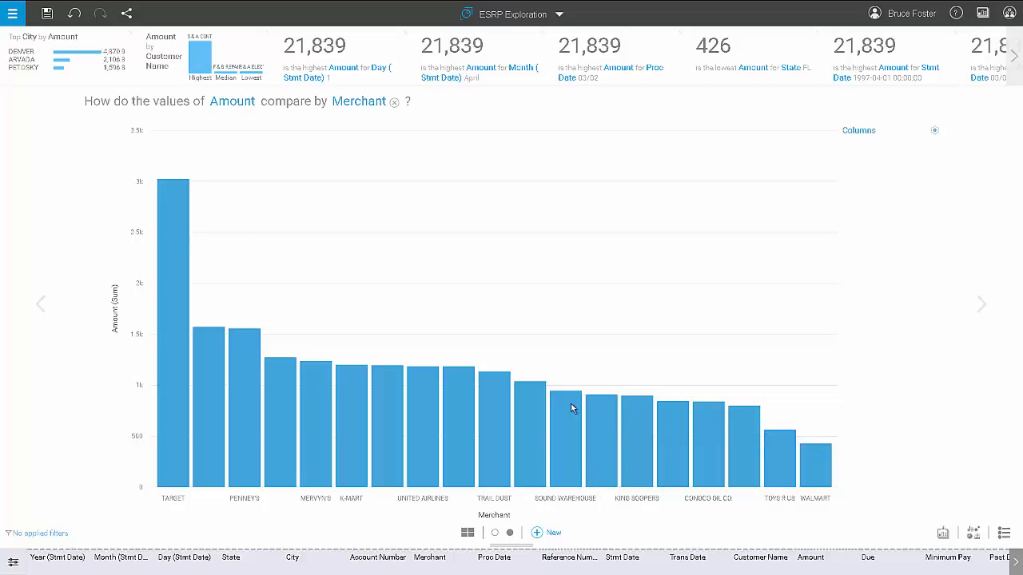
mouse_move(571, 404)
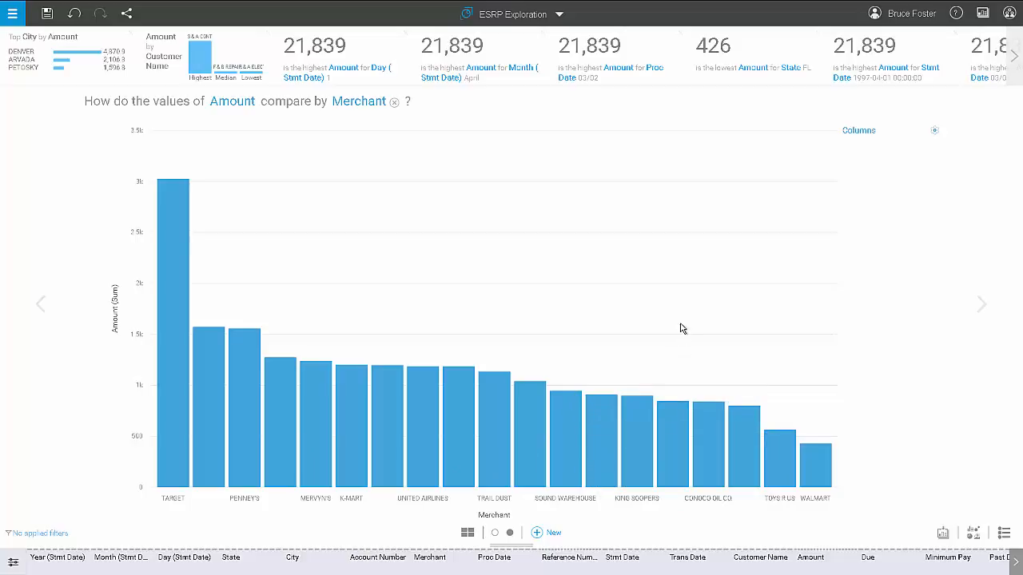